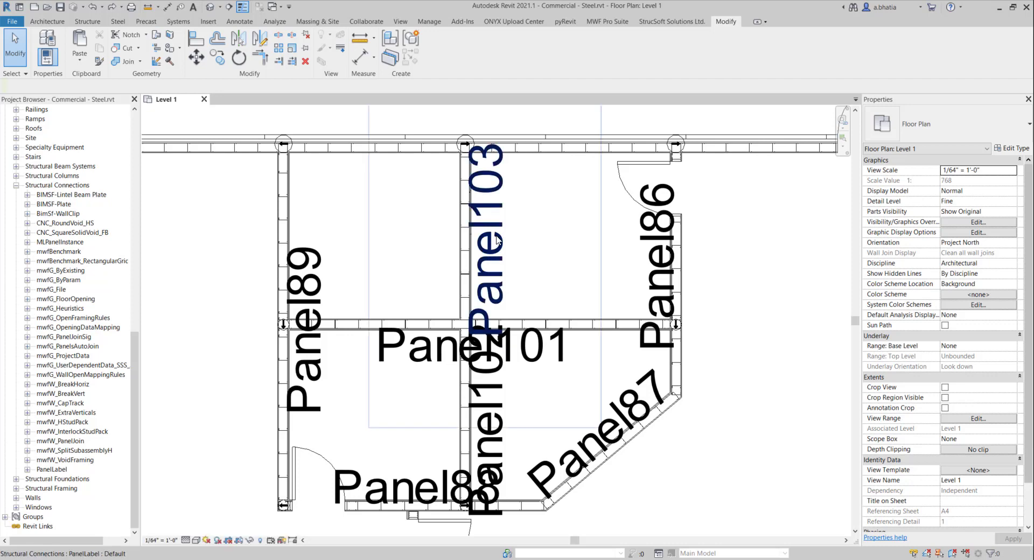
- Check the available box label type annotations in the type properties of the Panel103 label
{"action": "left_click", "coordinate": [525, 256]}
{"action": "left_click", "coordinate": [1011, 148]}
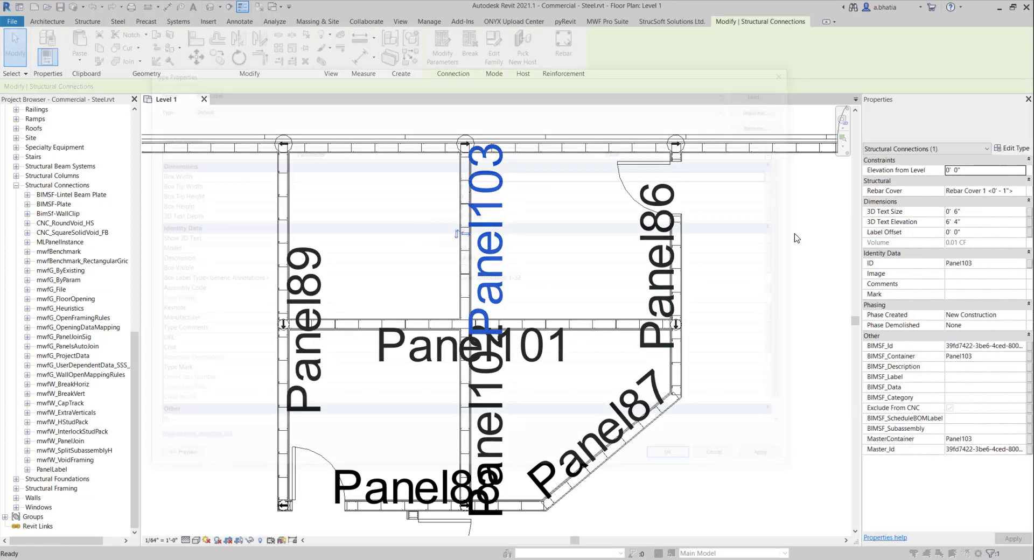
{"action": "left_click", "coordinate": [770, 276]}
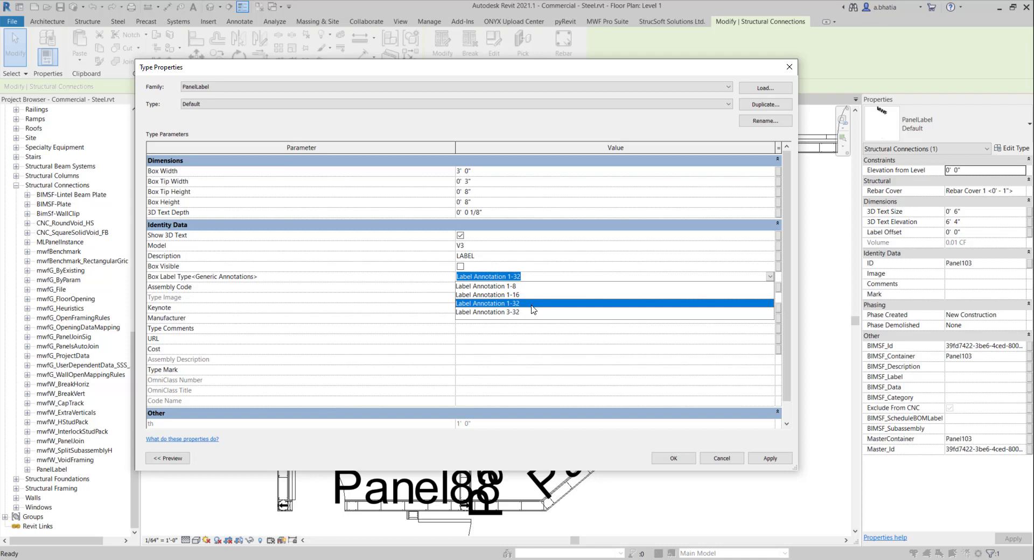
{"action": "left_click", "coordinate": [690, 457]}
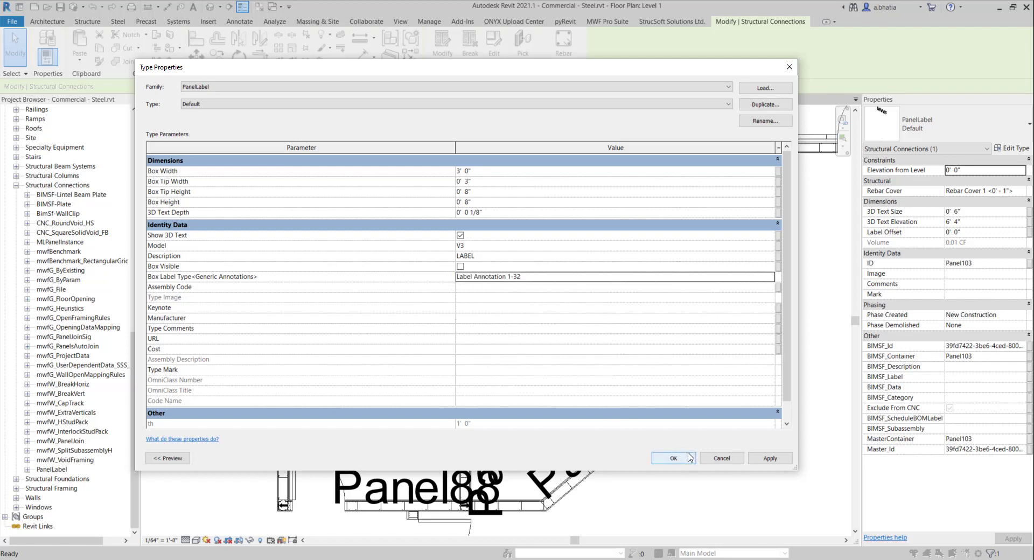
{"action": "left_click", "coordinate": [673, 459]}
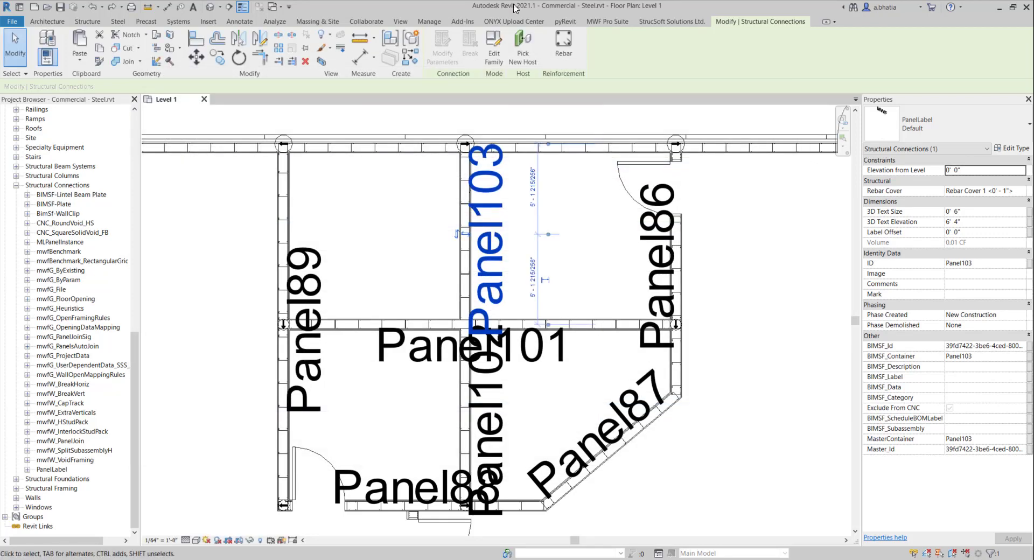
- Open the PanelLabel family for editing, and open its nested Label Annotation 1-32 family with macros enabled
{"action": "left_click", "coordinate": [494, 58]}
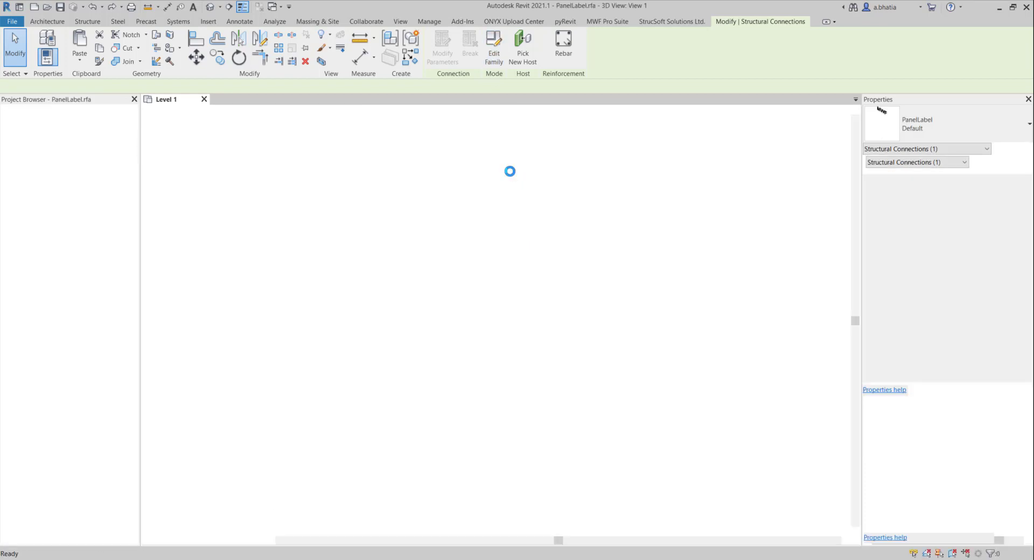
{"action": "key", "text": "Escape"}
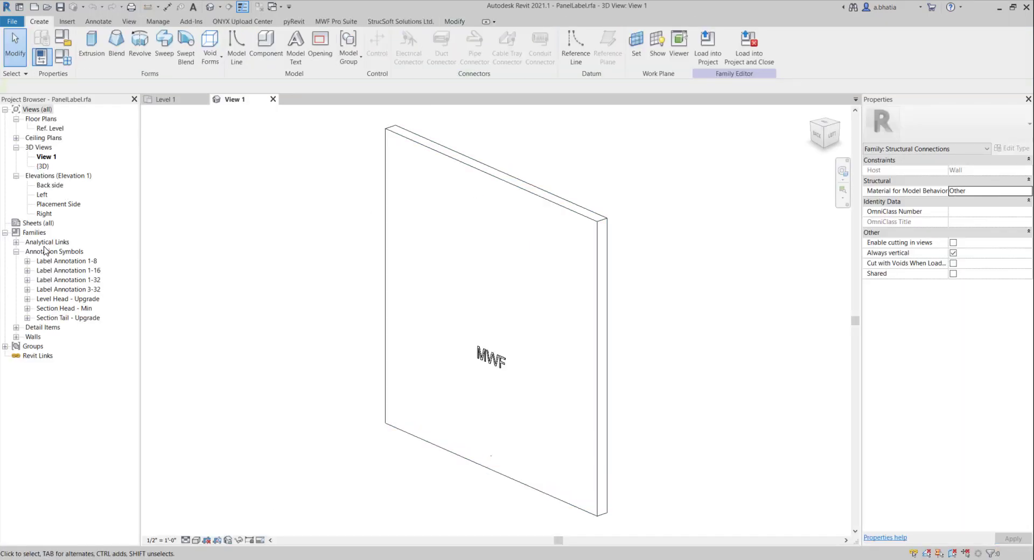
{"action": "left_click", "coordinate": [72, 281]}
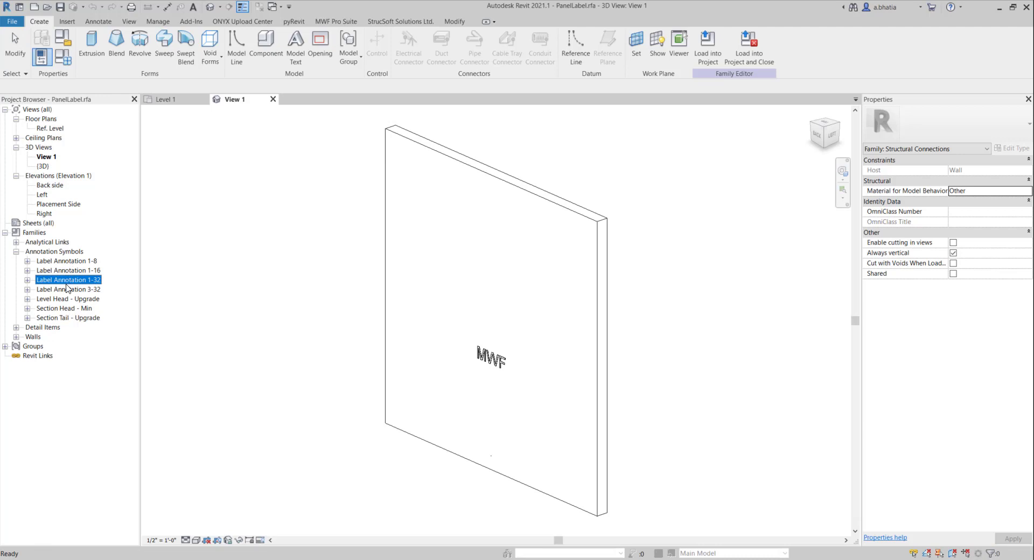
{"action": "right_click", "coordinate": [84, 283]}
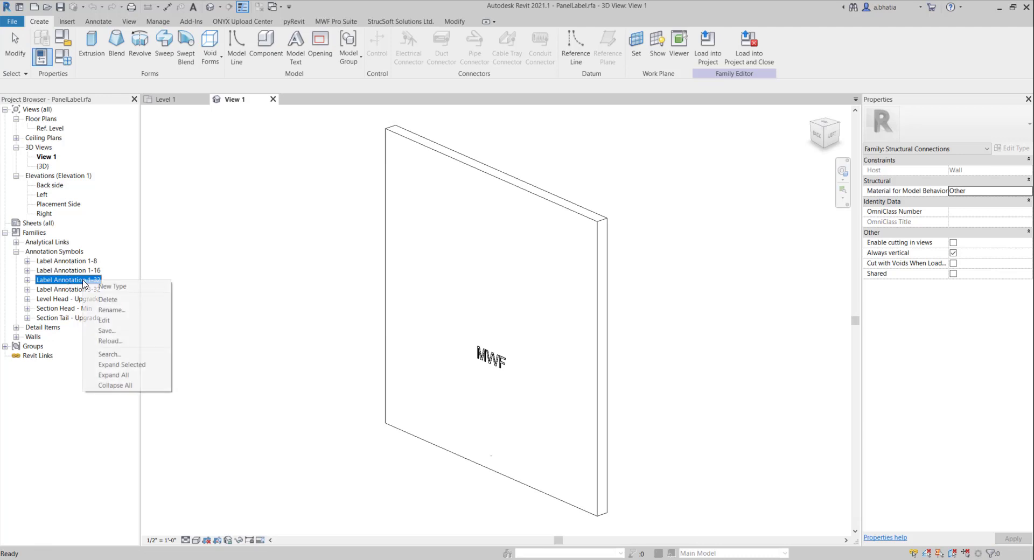
{"action": "left_click", "coordinate": [101, 321]}
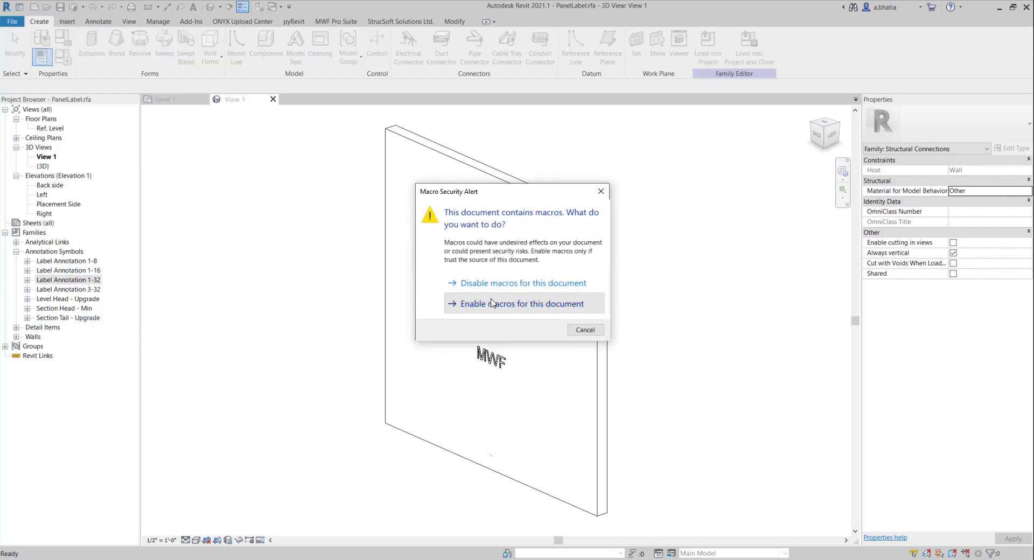
{"action": "left_click", "coordinate": [491, 303]}
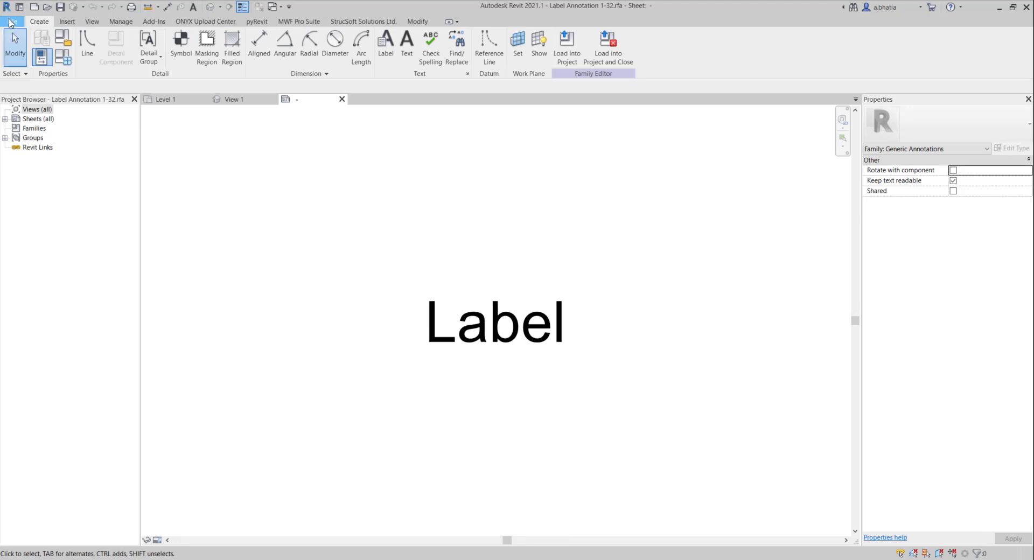
- Save a copy of the annotation family to the Desktop as Label Annotation 1-64.rfa
{"action": "left_click", "coordinate": [10, 22]}
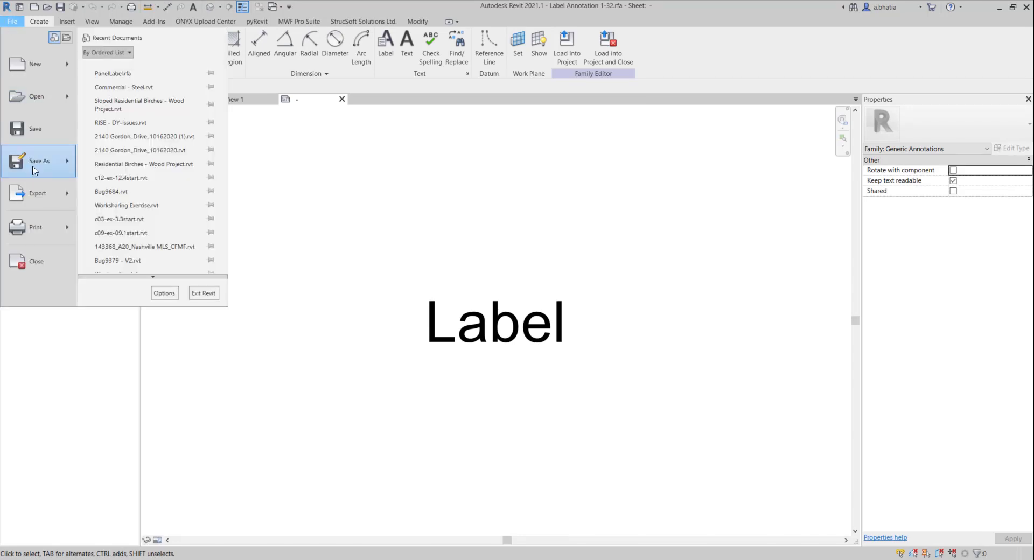
{"action": "mouse_move", "coordinate": [32, 170]}
{"action": "left_click", "coordinate": [123, 158]}
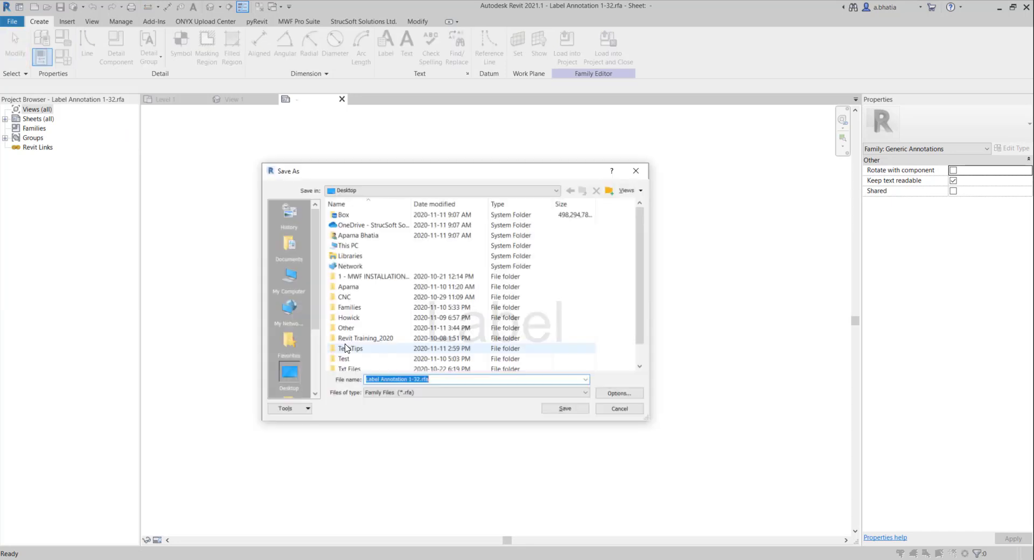
{"action": "left_click", "coordinate": [417, 380]}
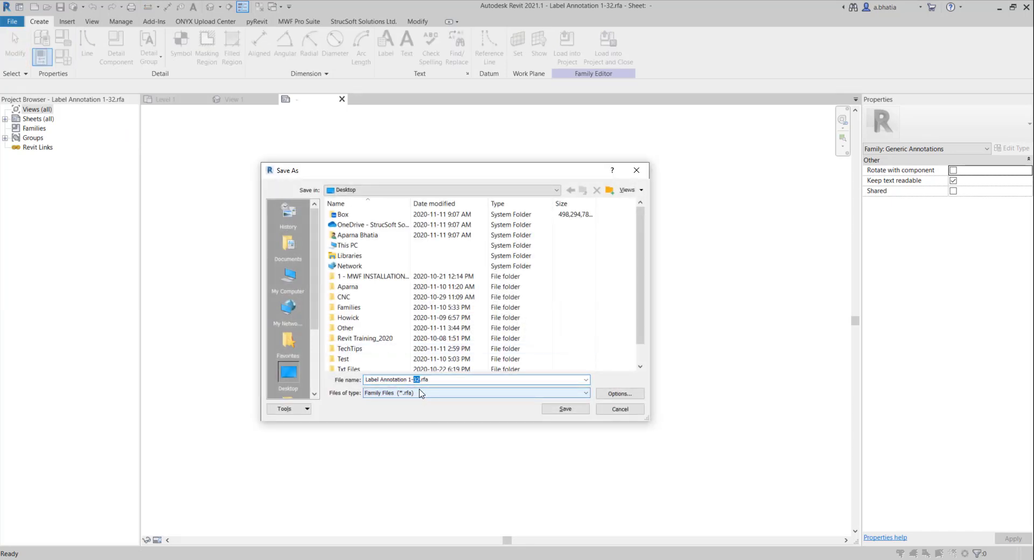
{"action": "type", "text": "64"}
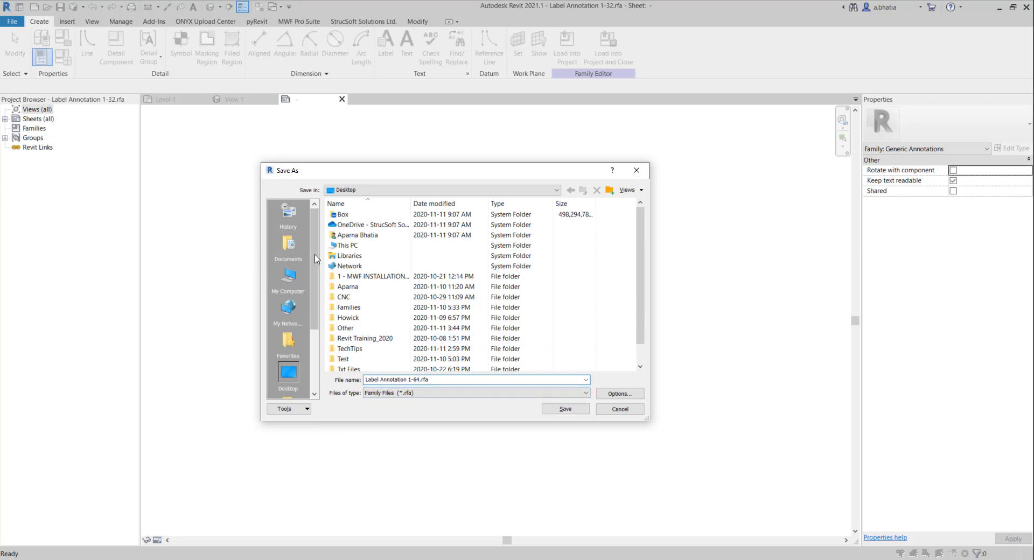
{"action": "left_click", "coordinate": [565, 410]}
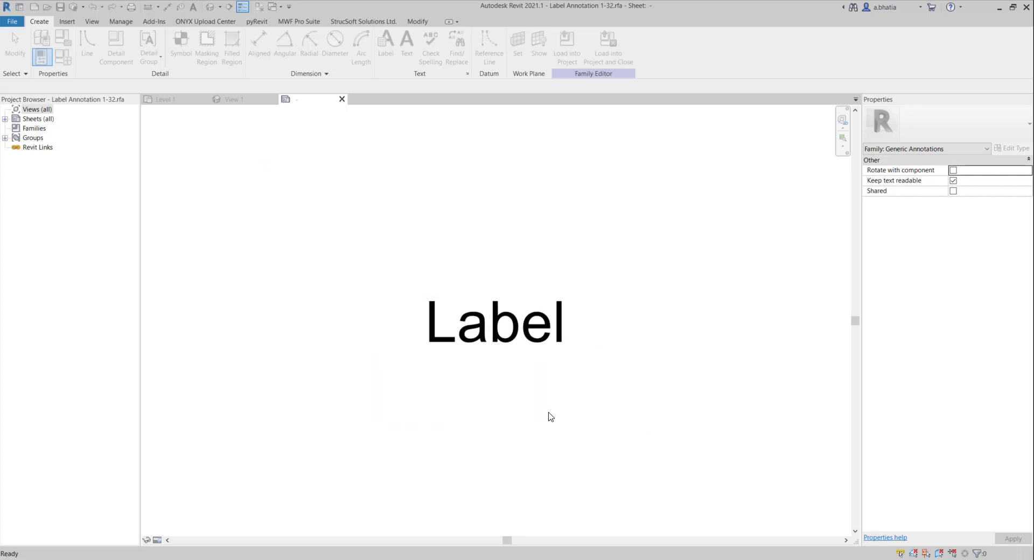
- Rename the label's type to 1/64"
{"action": "left_click", "coordinate": [493, 349]}
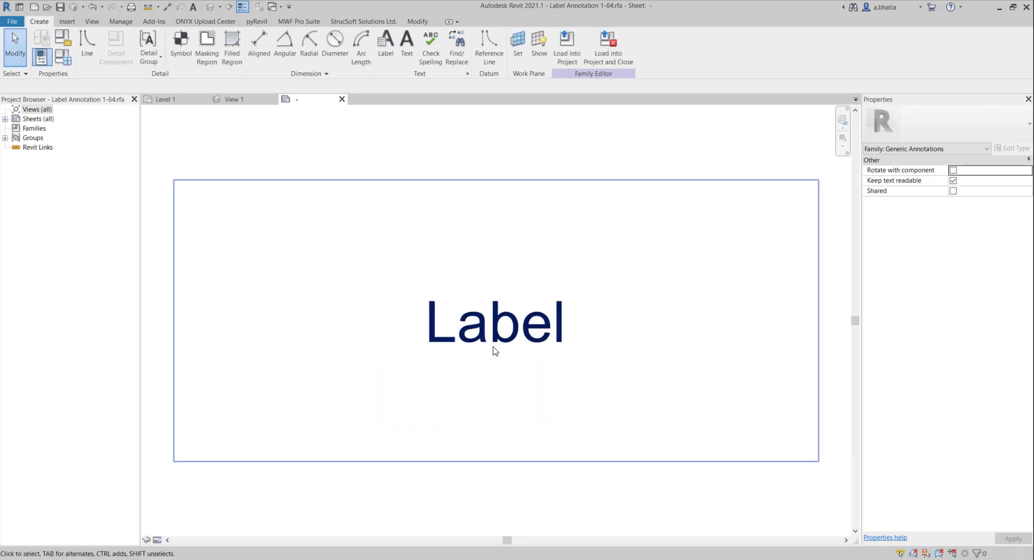
{"action": "left_click", "coordinate": [491, 339]}
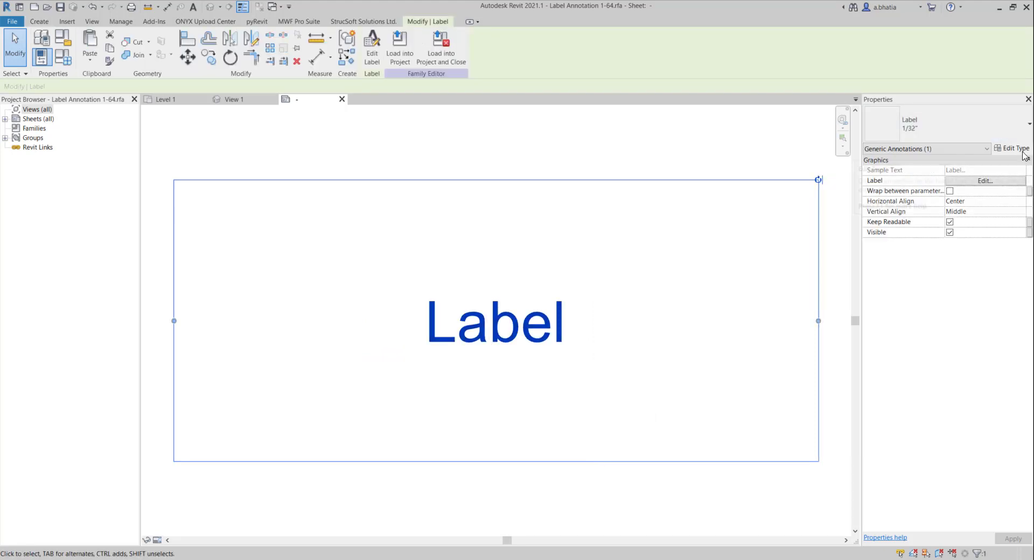
{"action": "left_click", "coordinate": [1012, 148]}
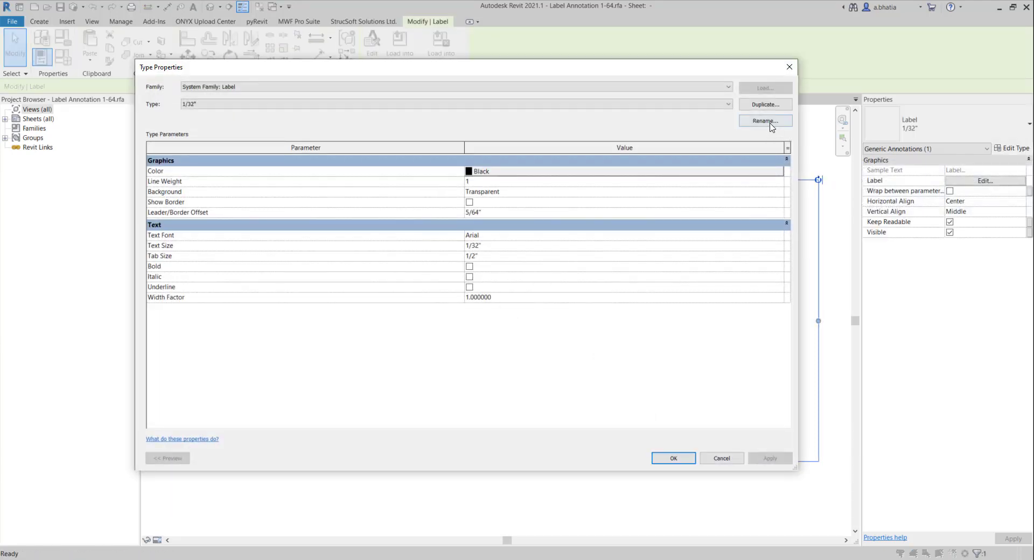
{"action": "left_click", "coordinate": [766, 121]}
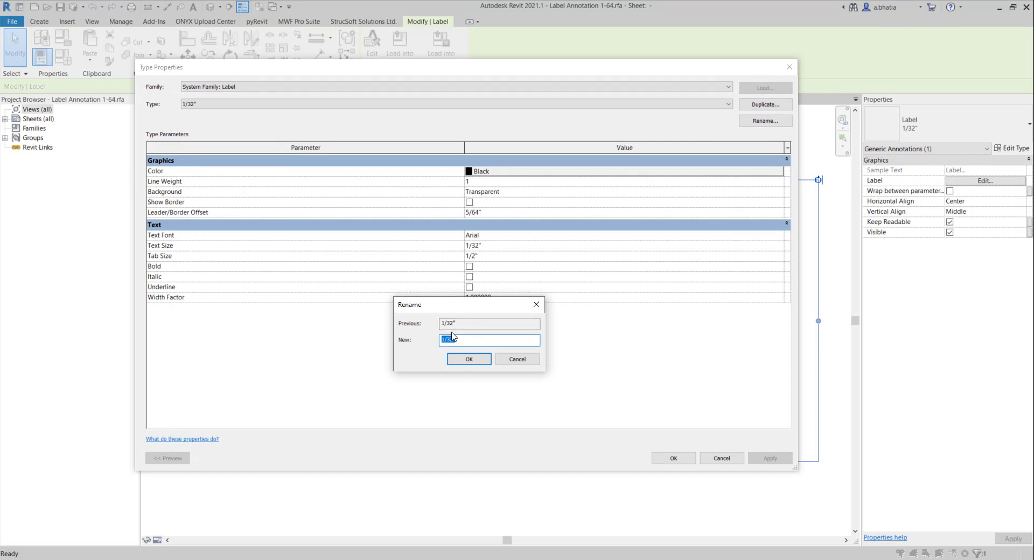
{"action": "left_click", "coordinate": [452, 338]}
{"action": "type", "text": "64"}
{"action": "key", "text": "ctrl+a"}
{"action": "left_click", "coordinate": [478, 361]}
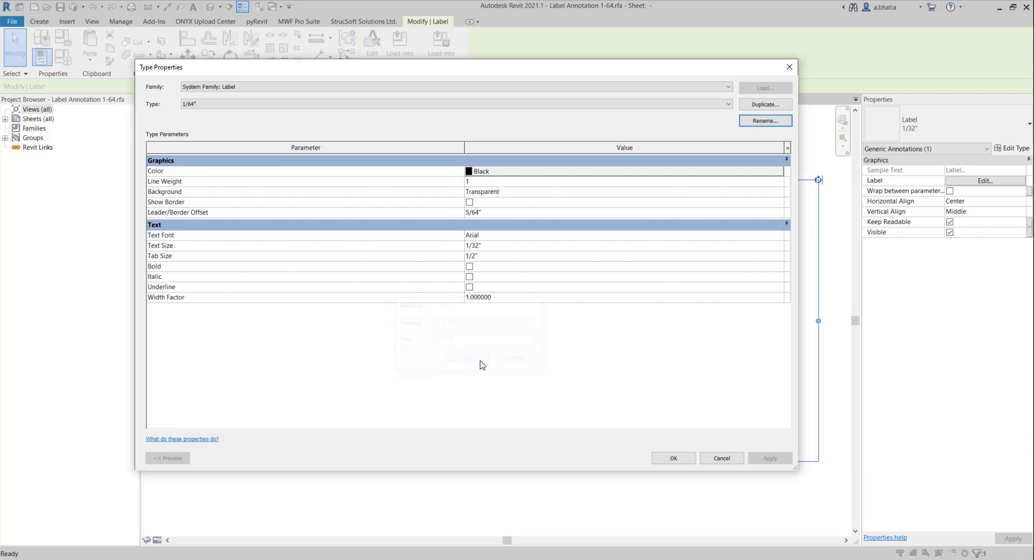
- Set both the label type's text size and its leader/border offset to 1/64"
{"action": "left_click", "coordinate": [506, 247]}
{"action": "type", "text": "1/64"}
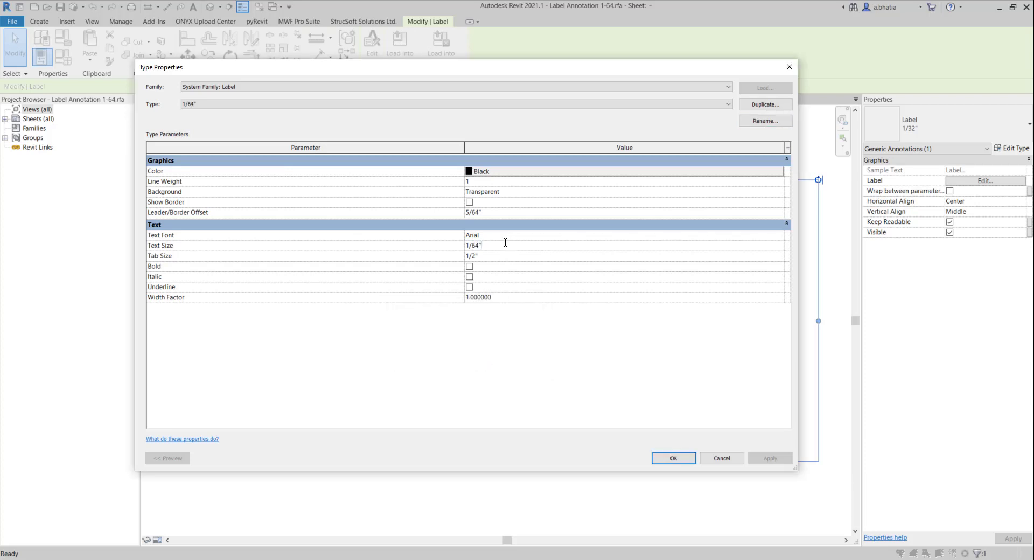
{"action": "key", "text": "Return"}
{"action": "left_click", "coordinate": [495, 215]}
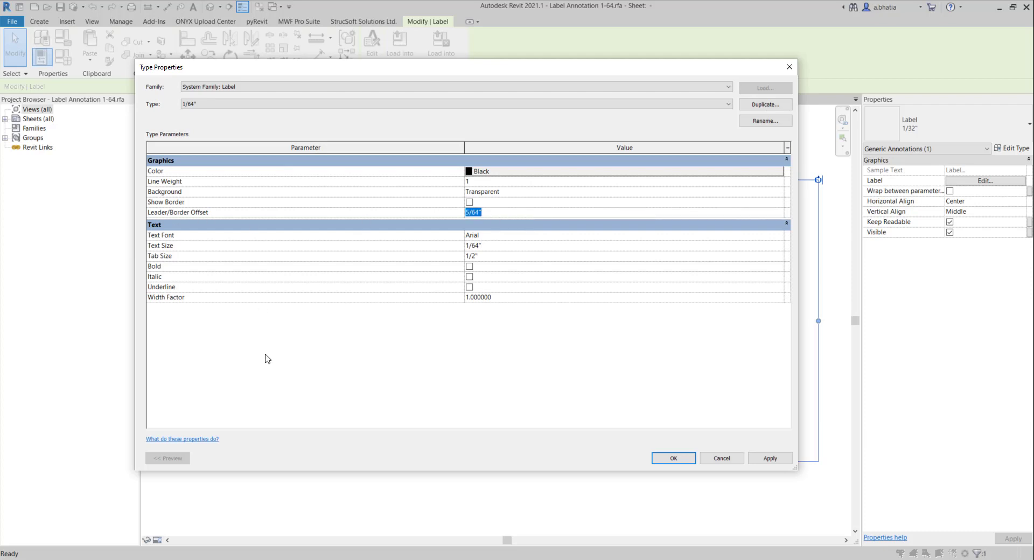
{"action": "type", "text": "1/64\""}
- Change the label type's text font to Cooper Black and accept the type properties
{"action": "left_click", "coordinate": [779, 236]}
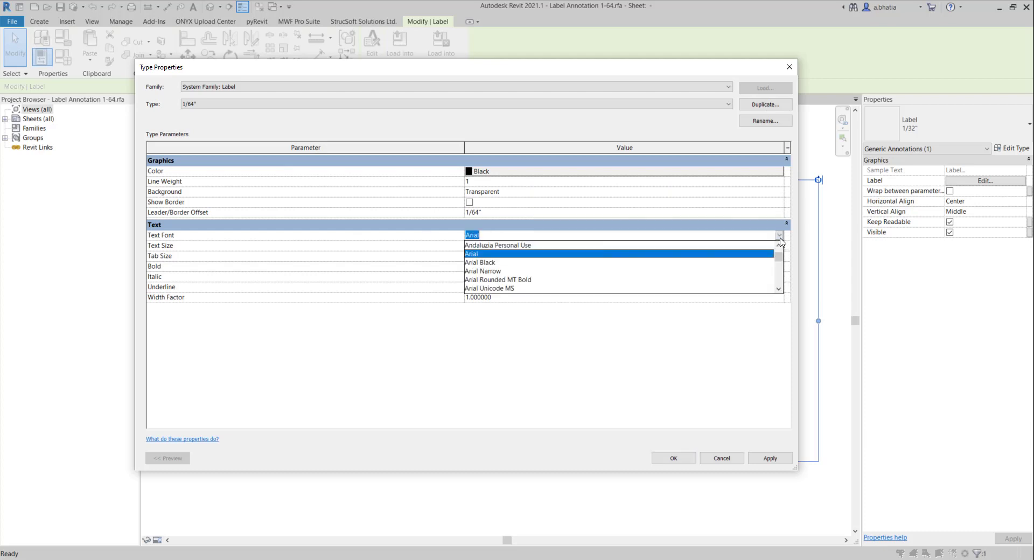
{"action": "left_click", "coordinate": [780, 242]}
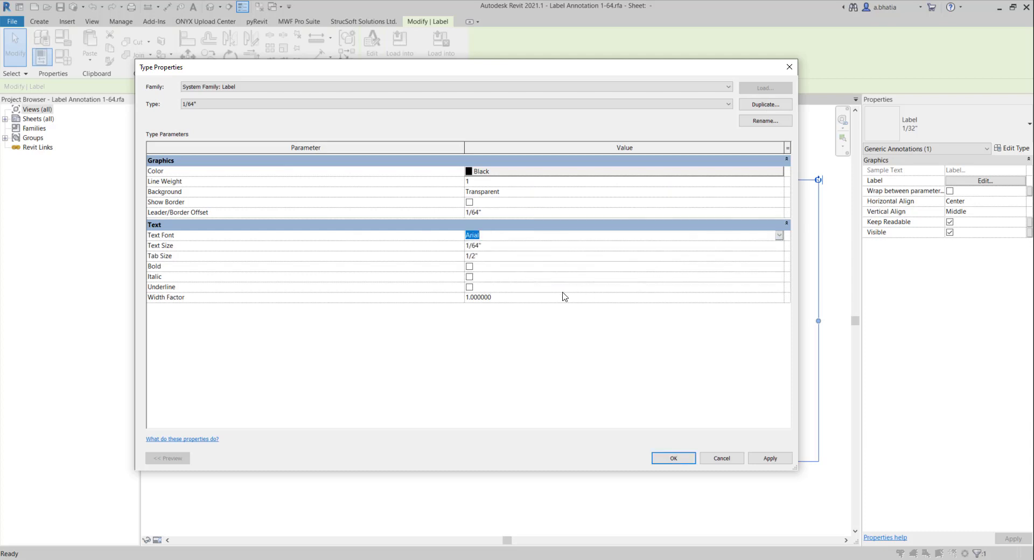
{"action": "left_click", "coordinate": [497, 298]}
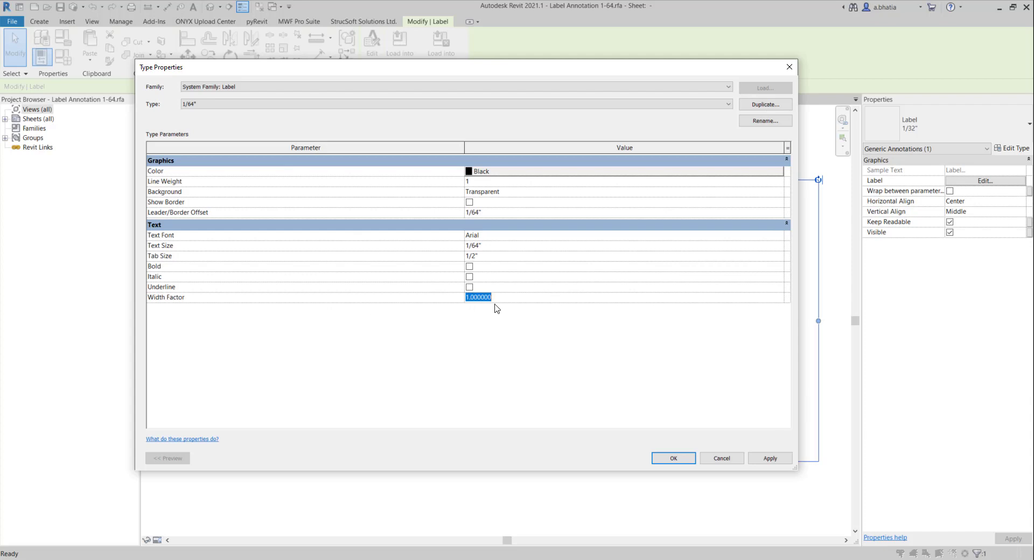
{"action": "left_click", "coordinate": [780, 237]}
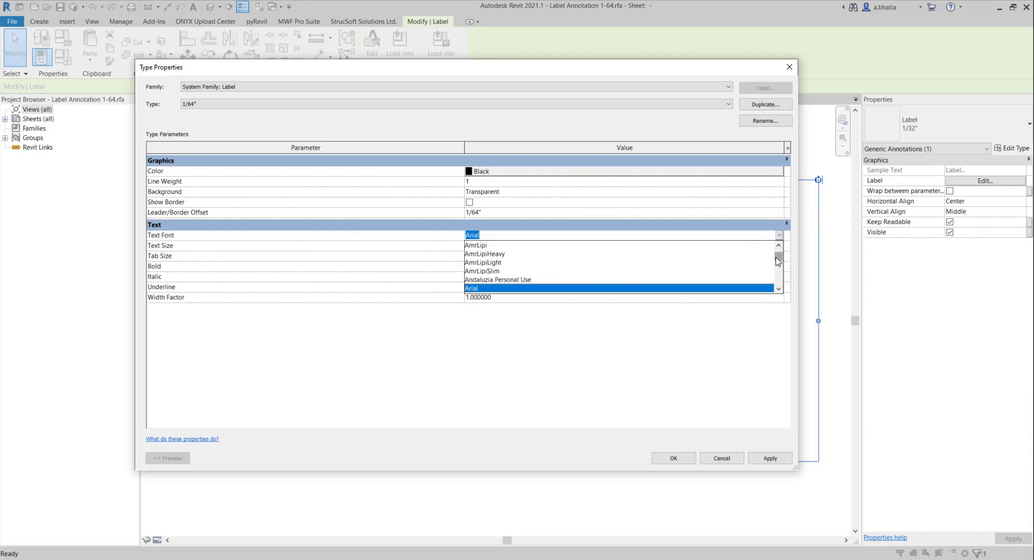
{"action": "left_click_drag", "start_coordinate": [778, 262], "coordinate": [779, 270]}
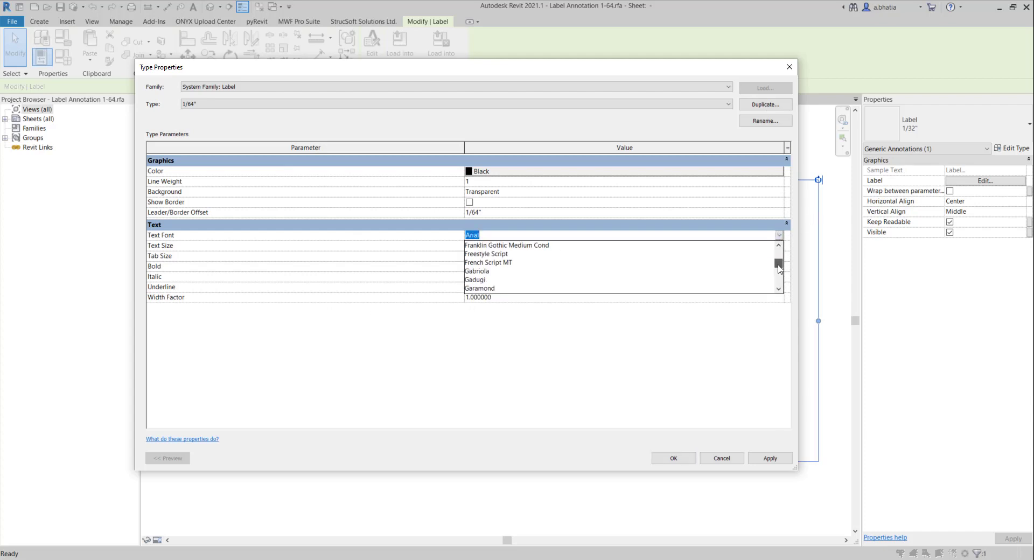
{"action": "scroll", "coordinate": [600, 288], "scroll_direction": "up", "scroll_amount": 1}
{"action": "scroll", "coordinate": [526, 285], "scroll_direction": "up", "scroll_amount": 2}
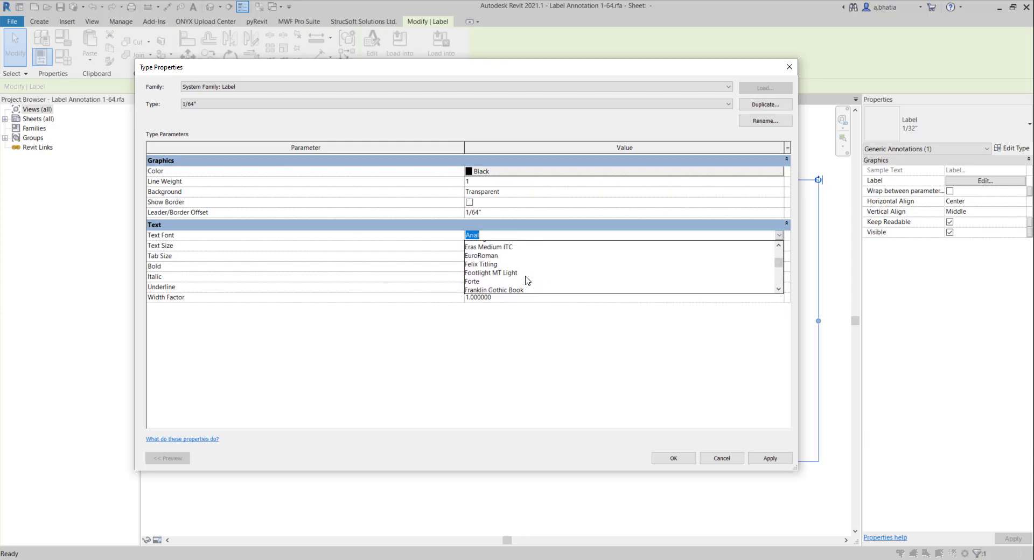
{"action": "scroll", "coordinate": [526, 280], "scroll_direction": "up", "scroll_amount": 5}
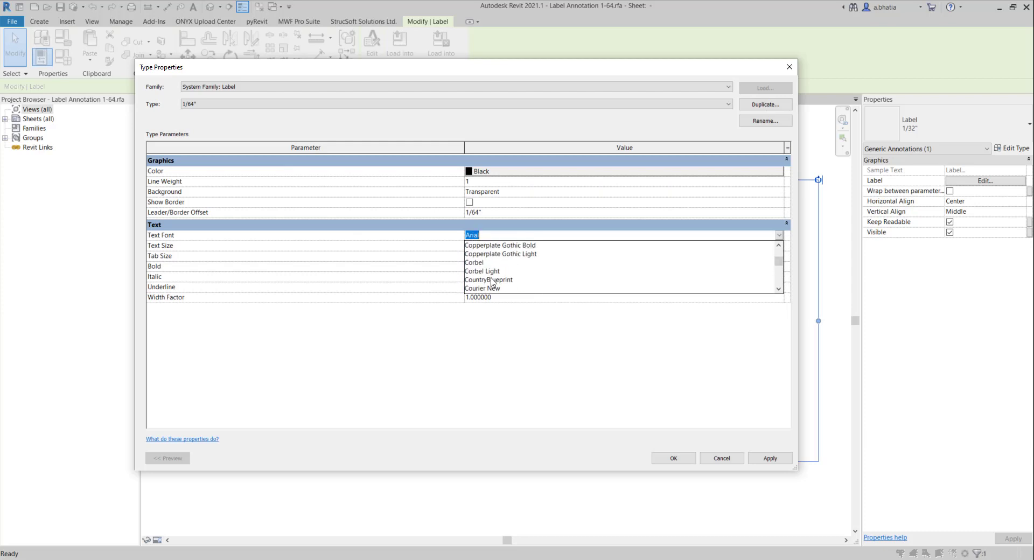
{"action": "scroll", "coordinate": [490, 280], "scroll_direction": "up", "scroll_amount": 3}
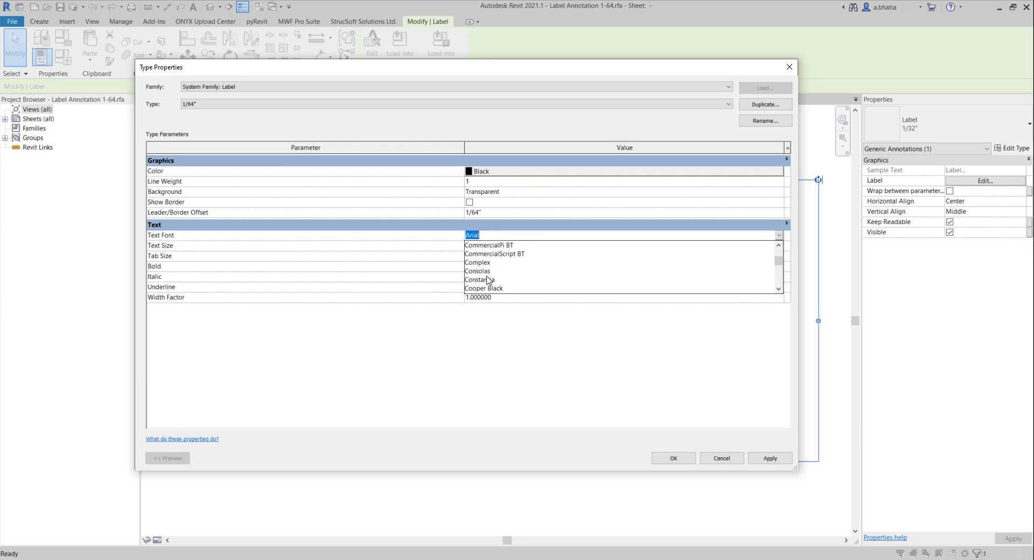
{"action": "scroll", "coordinate": [488, 280], "scroll_direction": "down", "scroll_amount": 1}
{"action": "left_click", "coordinate": [491, 270]}
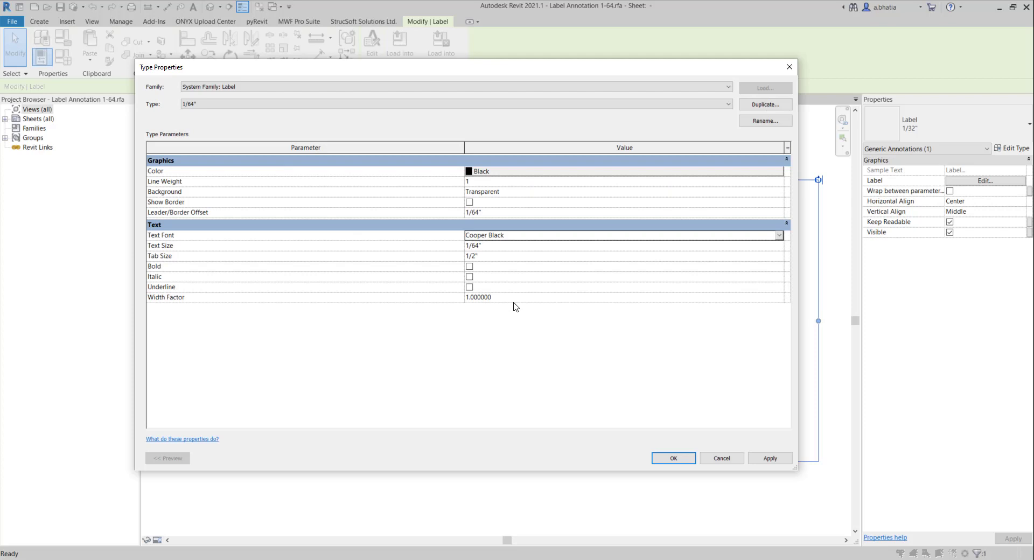
{"action": "left_click", "coordinate": [662, 460]}
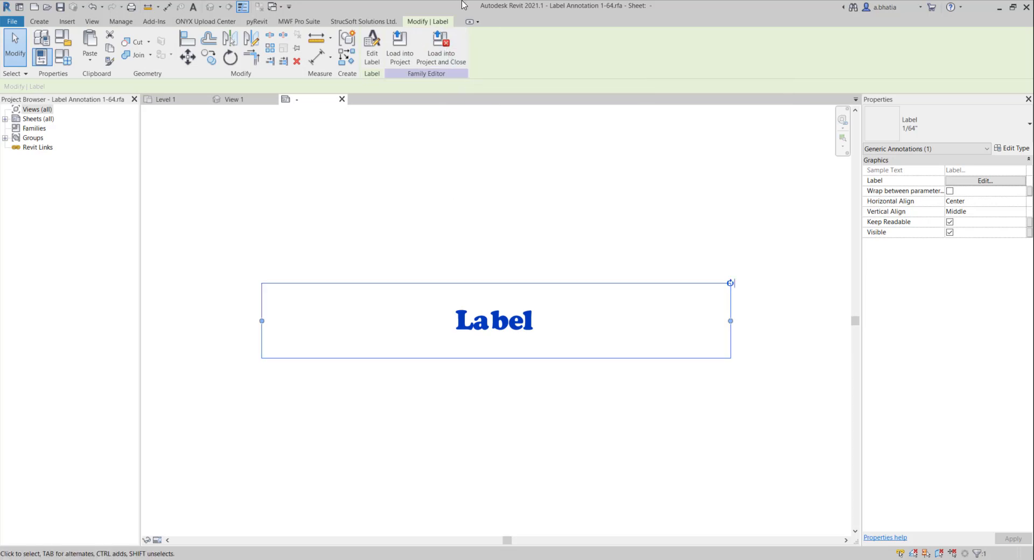
- Load the 1-64 label annotation into PanelLabel.rfa and close it, saving its changes
{"action": "left_click", "coordinate": [441, 52]}
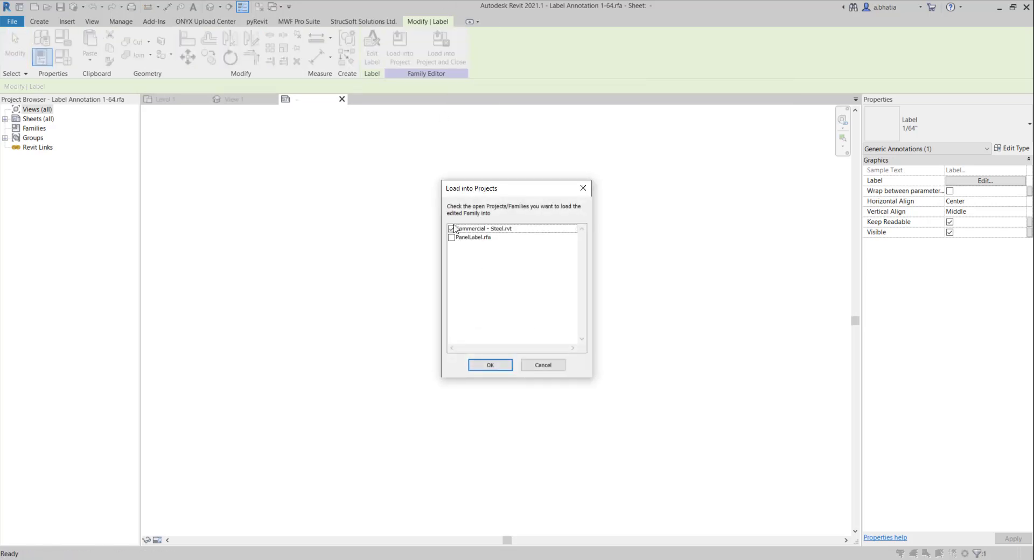
{"action": "left_click", "coordinate": [451, 238]}
{"action": "left_click", "coordinate": [499, 367]}
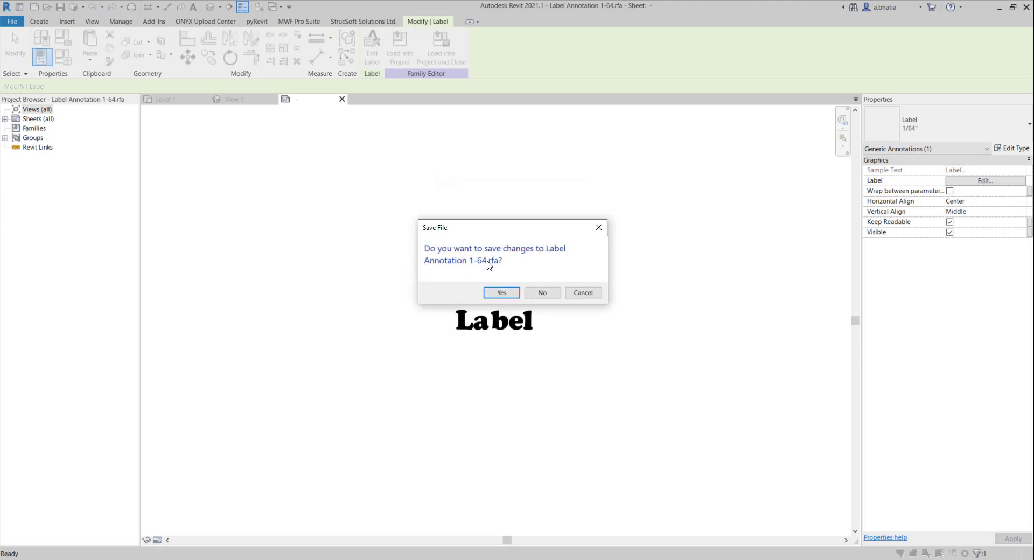
{"action": "left_click", "coordinate": [496, 294]}
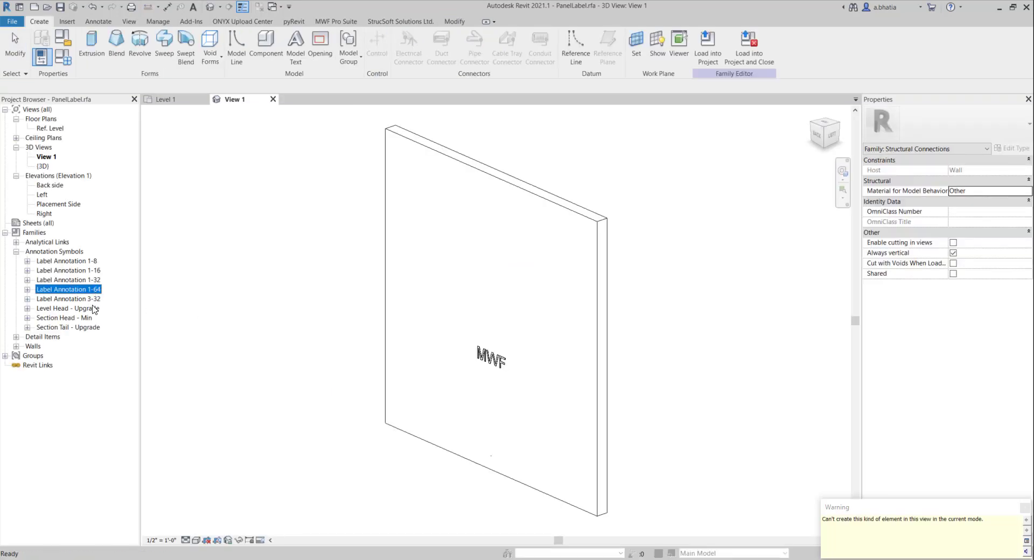
- Associate the Label parameter of the Label Annotation 1-64 type with the family parameter ID and accept the type properties
{"action": "left_click", "coordinate": [27, 291]}
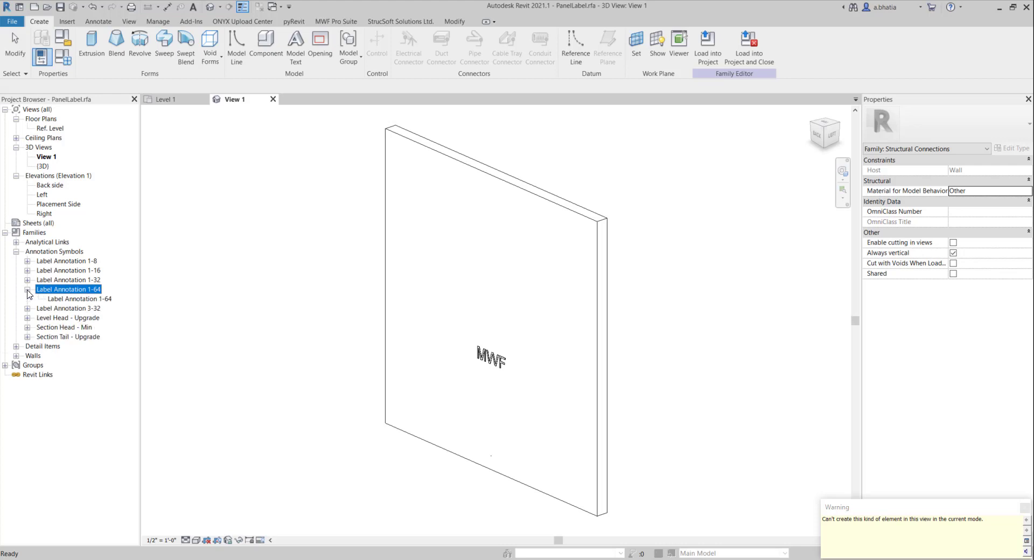
{"action": "left_click", "coordinate": [62, 301]}
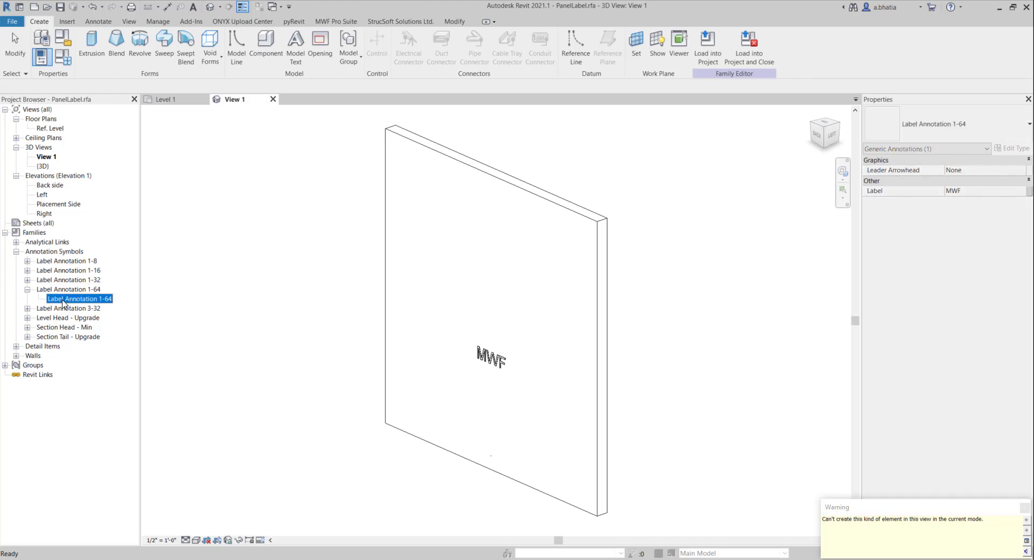
{"action": "right_click", "coordinate": [103, 303]}
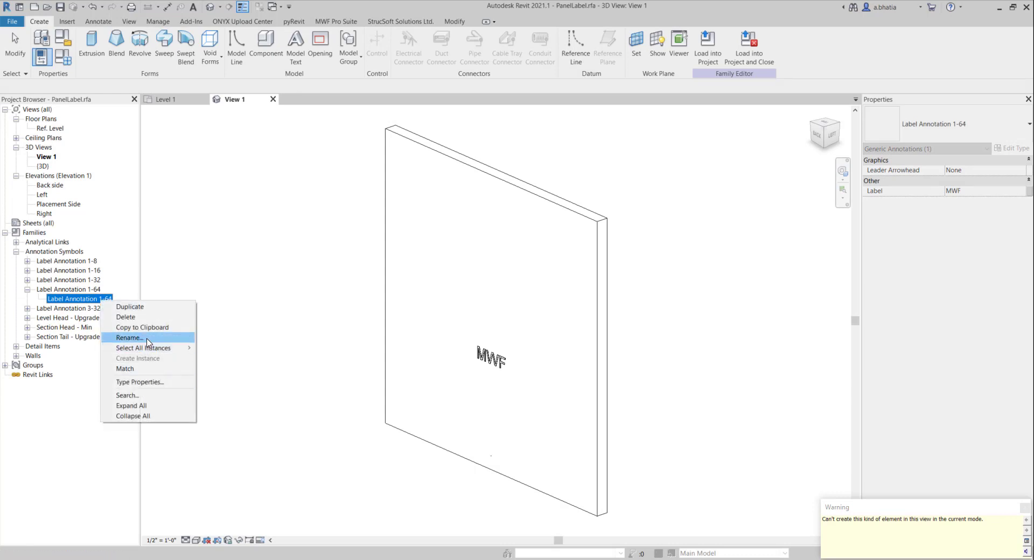
{"action": "left_click", "coordinate": [140, 382]}
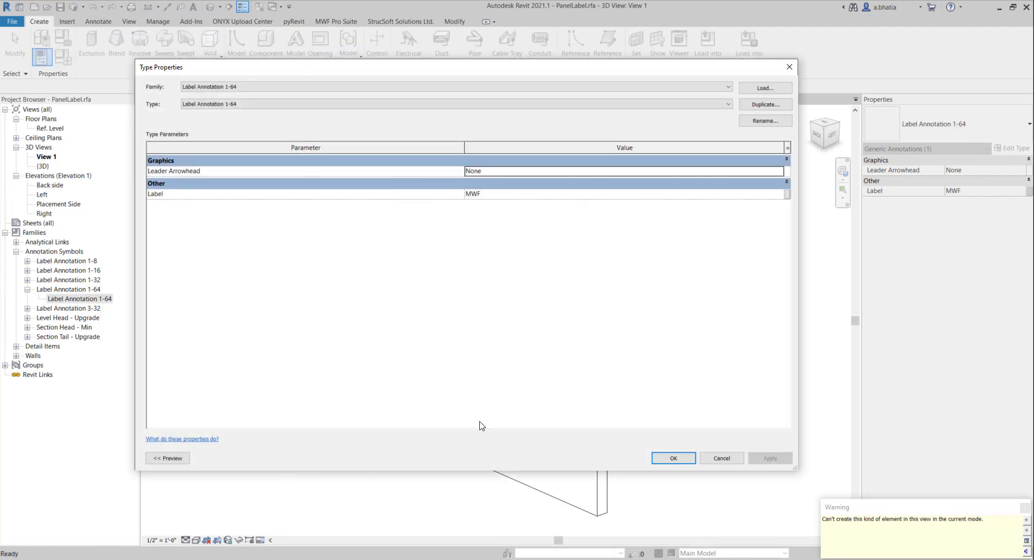
{"action": "left_click", "coordinate": [513, 195]}
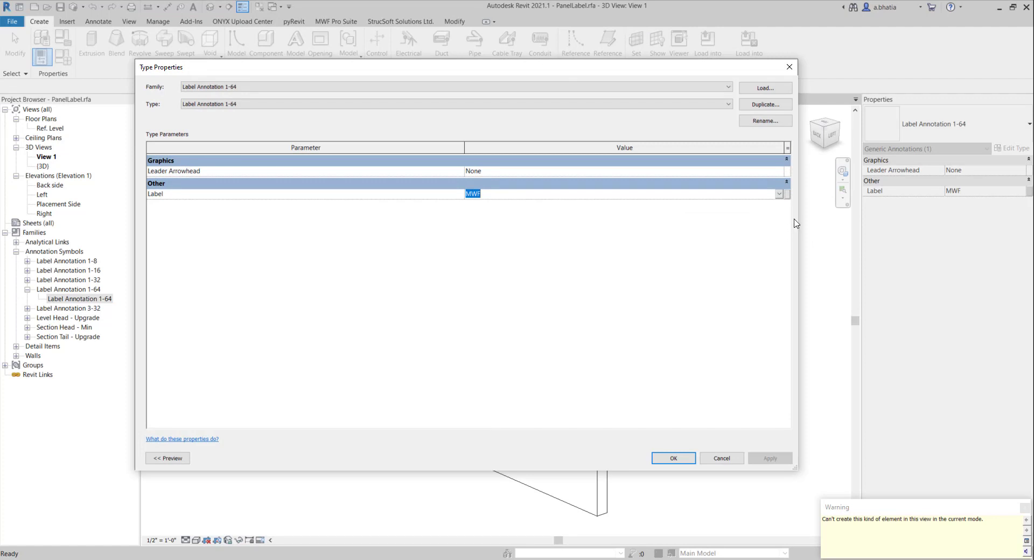
{"action": "left_click", "coordinate": [788, 194]}
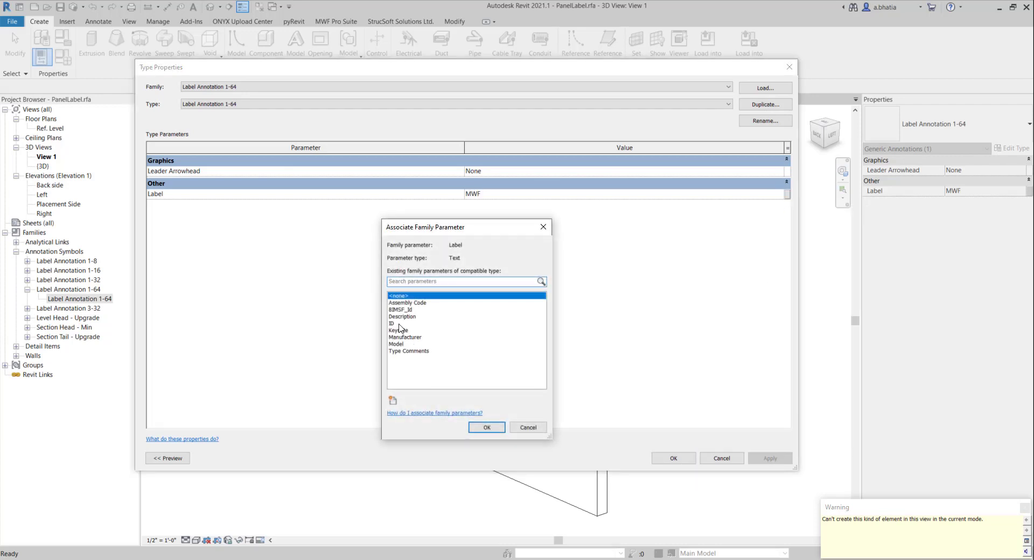
{"action": "left_click", "coordinate": [393, 324]}
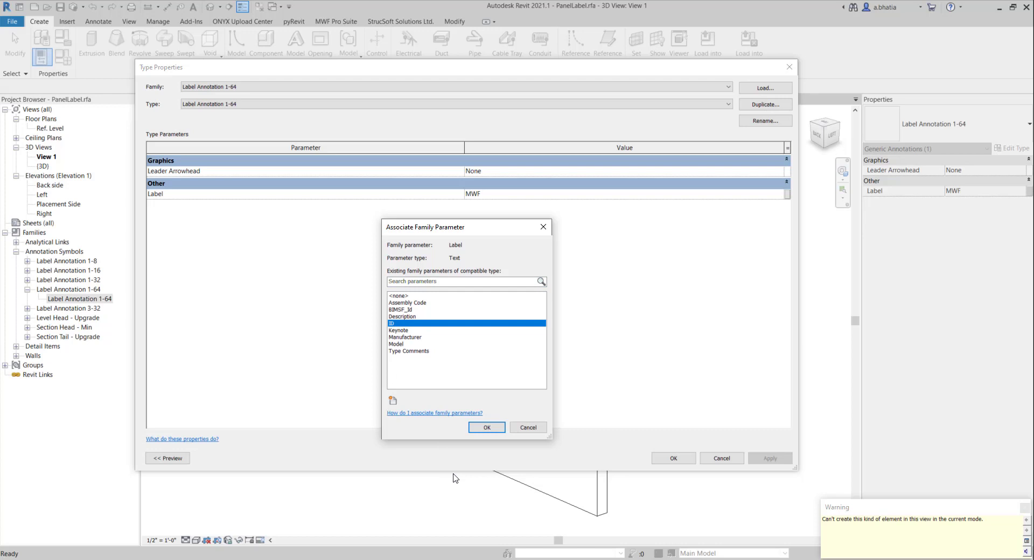
{"action": "left_click", "coordinate": [476, 432]}
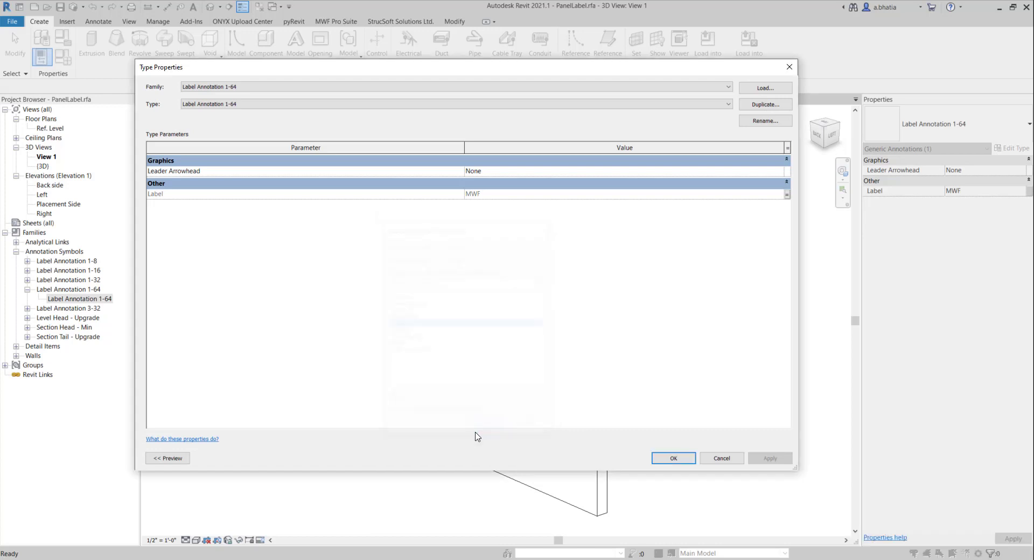
{"action": "left_click", "coordinate": [673, 459]}
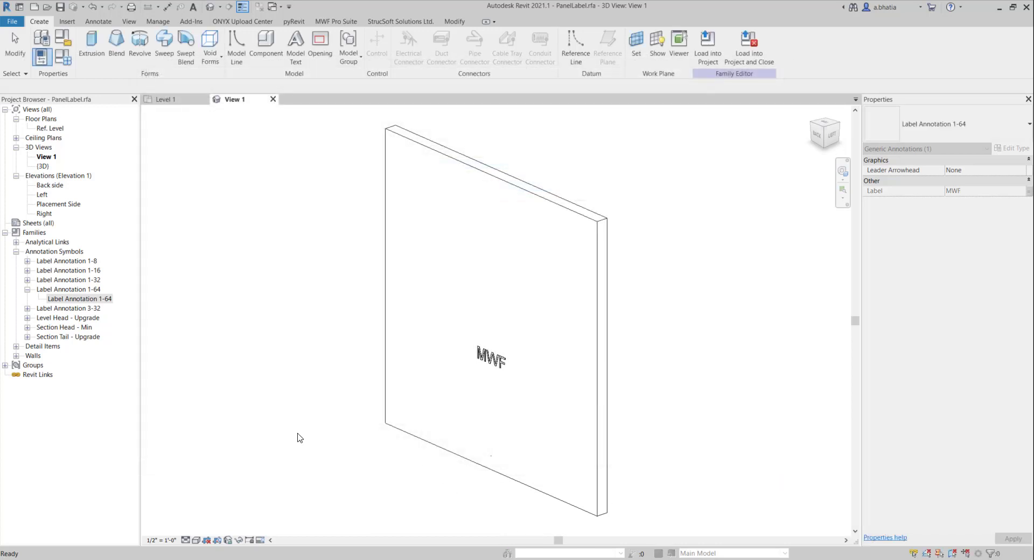
- Set the family's Box Label Type to Label Annotation 1-64 in the family types and accept the change
{"action": "left_click", "coordinate": [68, 64]}
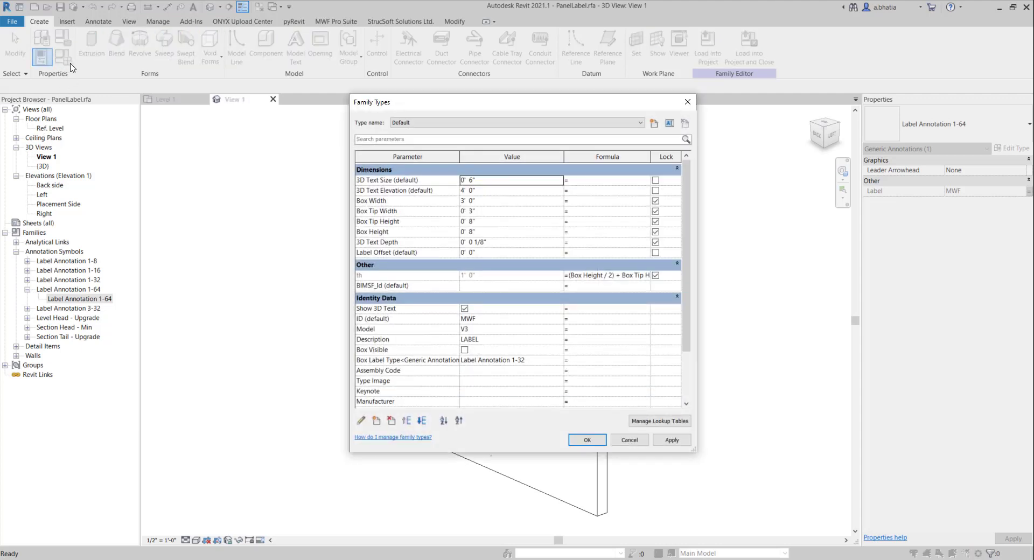
{"action": "left_click", "coordinate": [559, 360]}
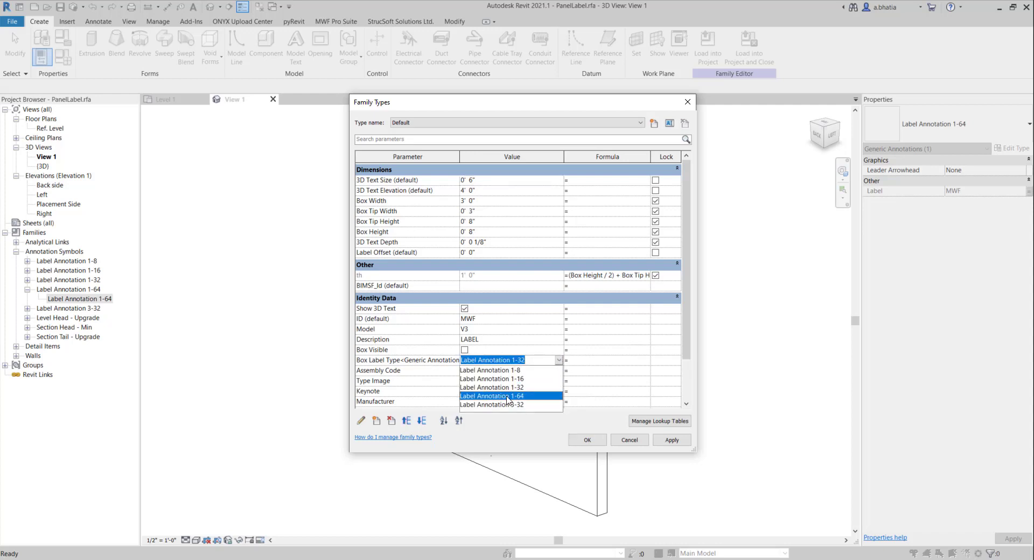
{"action": "left_click", "coordinate": [511, 397]}
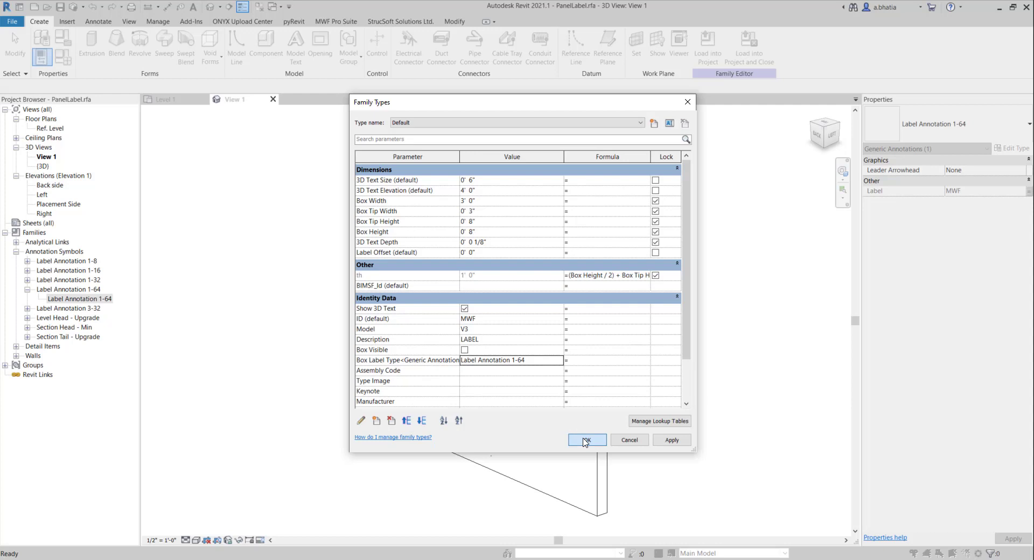
{"action": "left_click", "coordinate": [585, 440]}
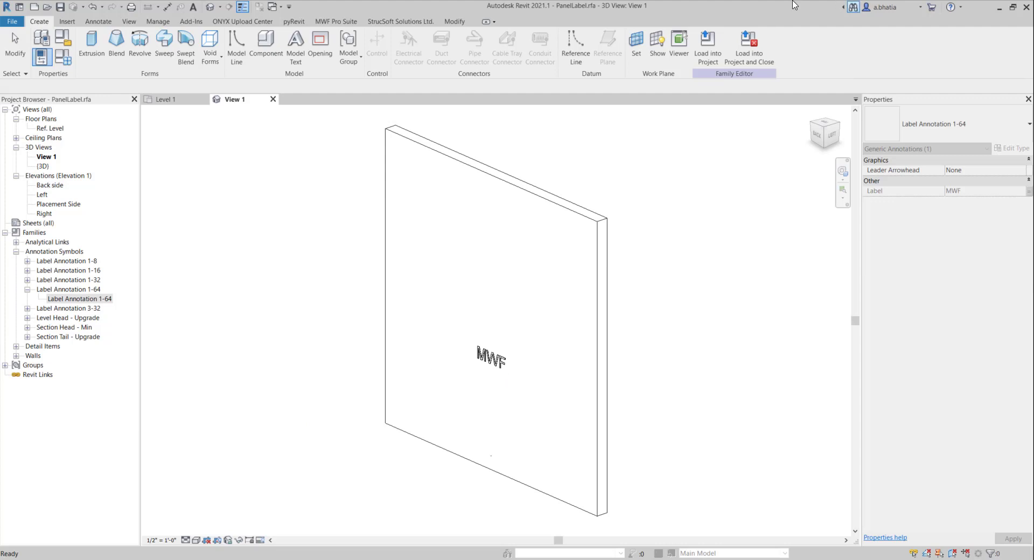
- Load PanelLabel into the project and close it without saving, overwriting the existing version and its parameter values, and select the Panel101 label
{"action": "left_click", "coordinate": [746, 52]}
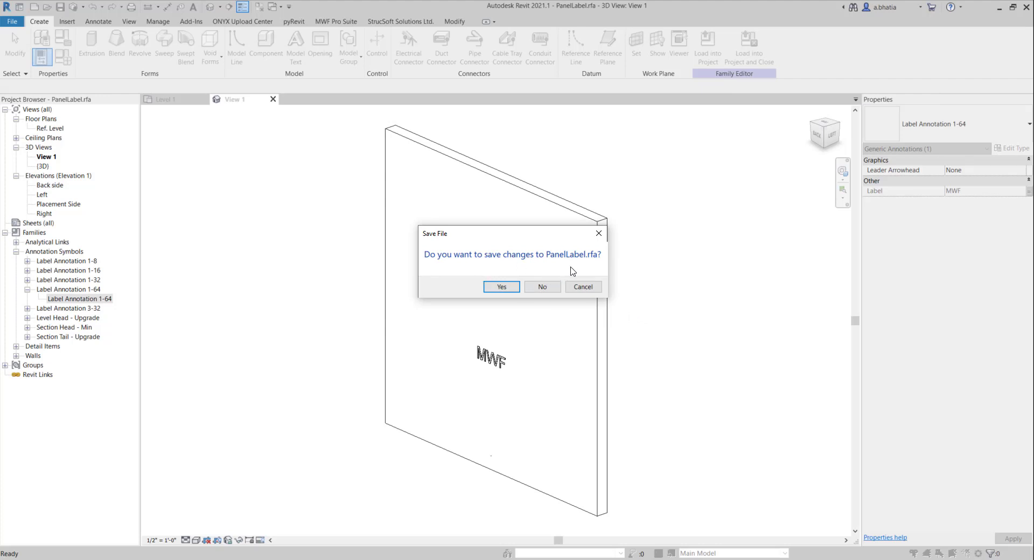
{"action": "left_click", "coordinate": [540, 287]}
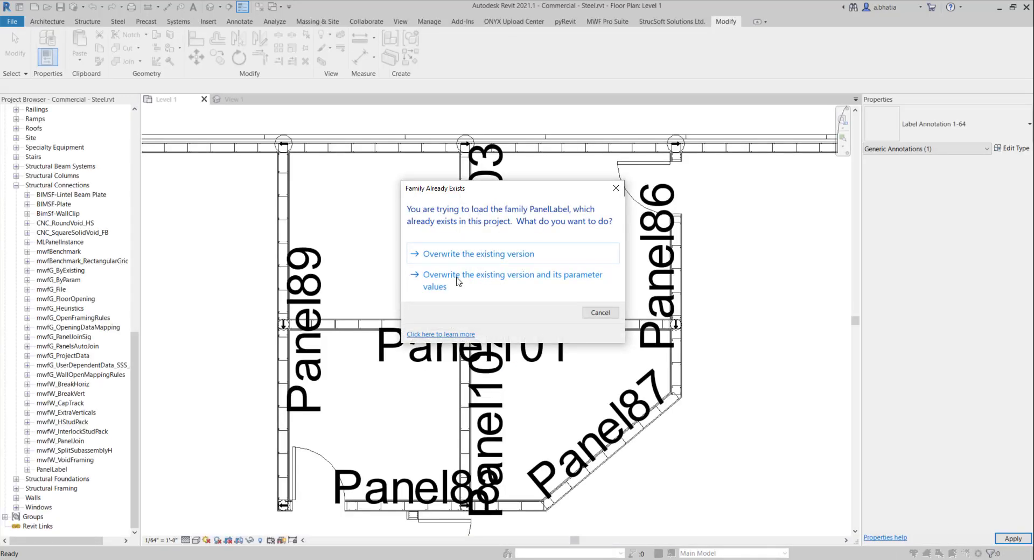
{"action": "left_click", "coordinate": [456, 280]}
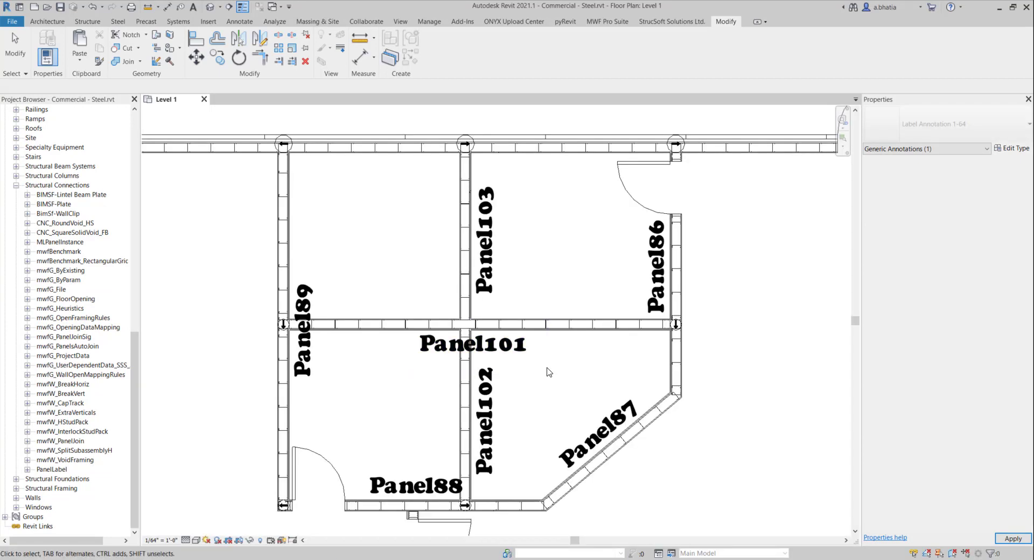
{"action": "left_click", "coordinate": [514, 348]}
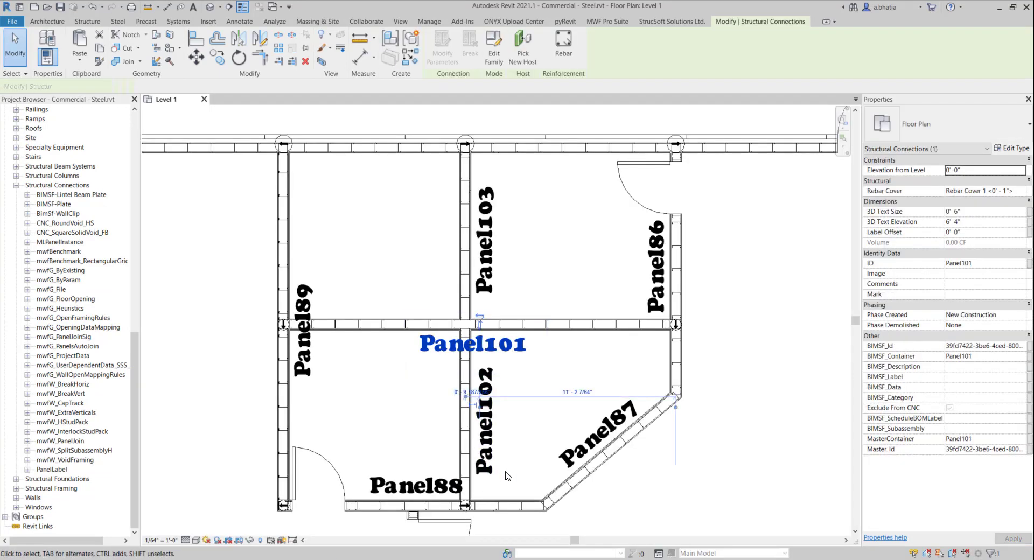